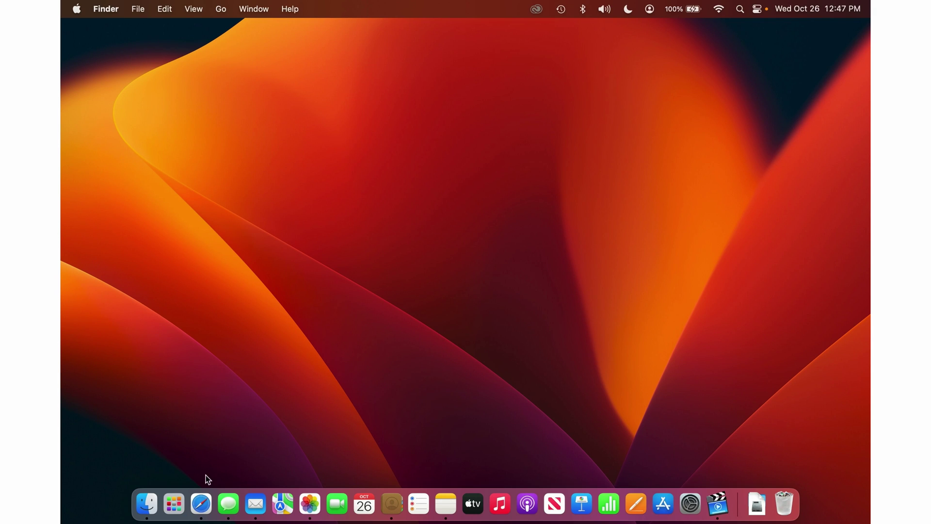
- Return to the Safari webmail preferences, dismiss the Hide My Email popup, and check the account menu
left_click(201, 506)
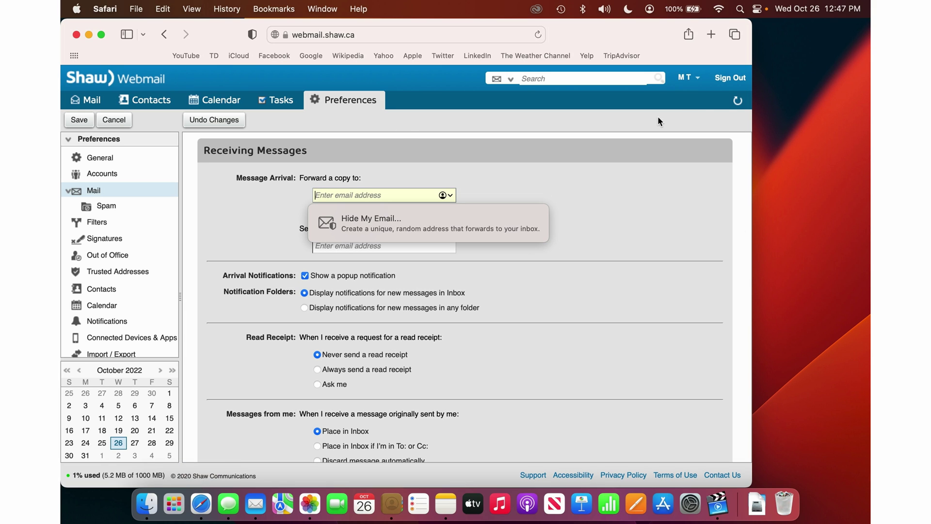
left_click(657, 158)
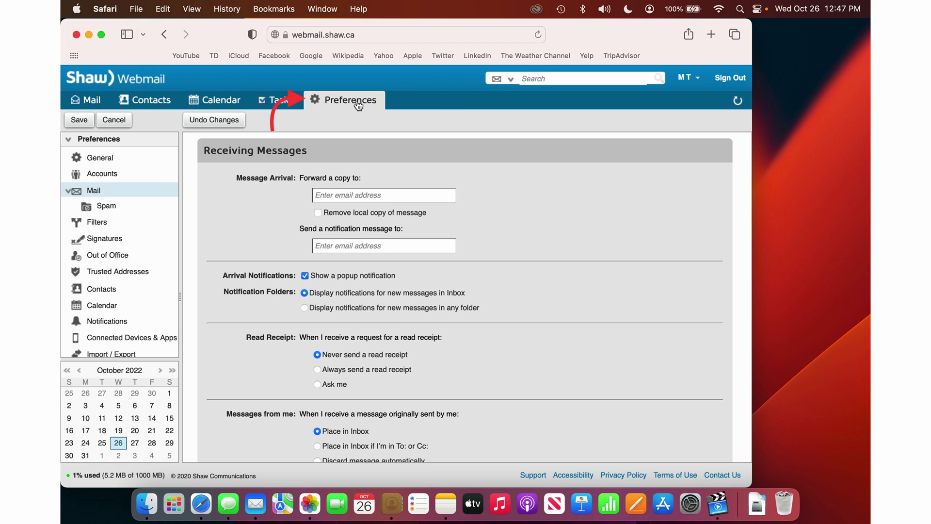
left_click(688, 77)
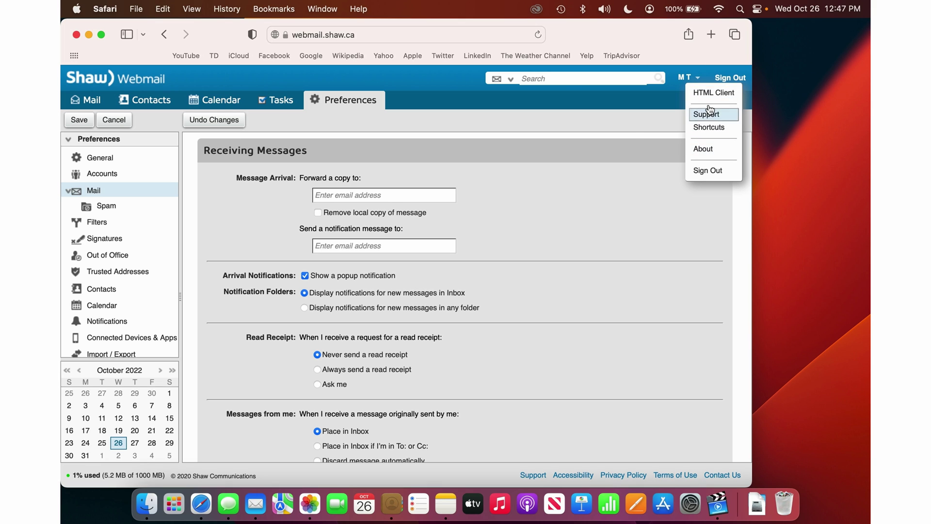
left_click(631, 136)
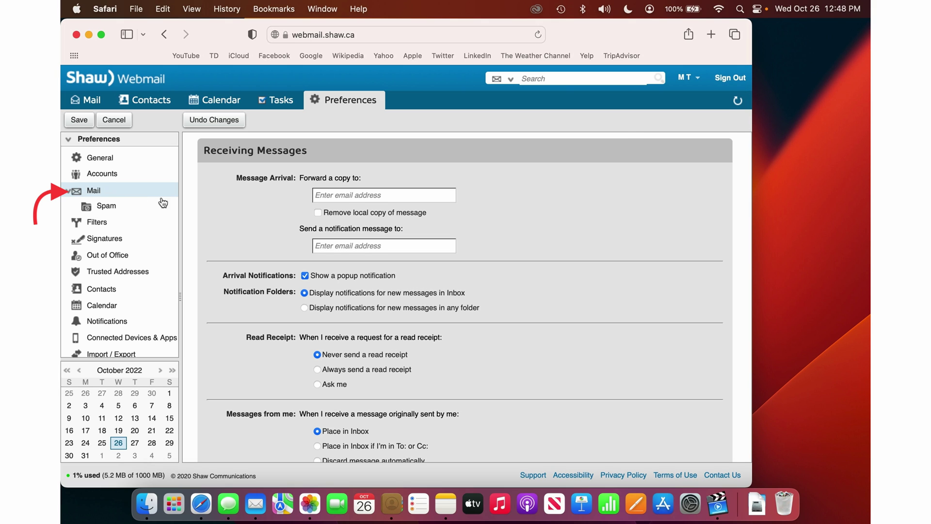
- Enter a forwarding address with Remove local copy checked, then clear the forwarding again
left_click(114, 191)
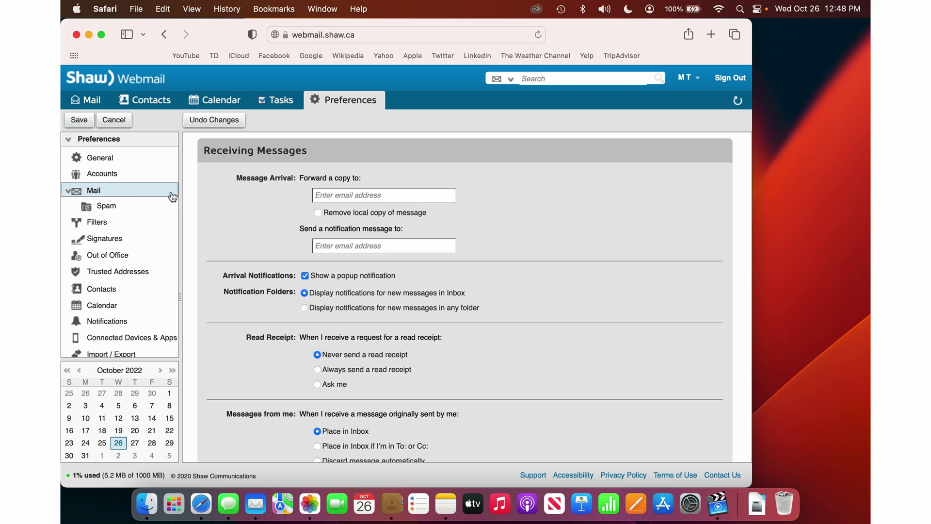
left_click(347, 195)
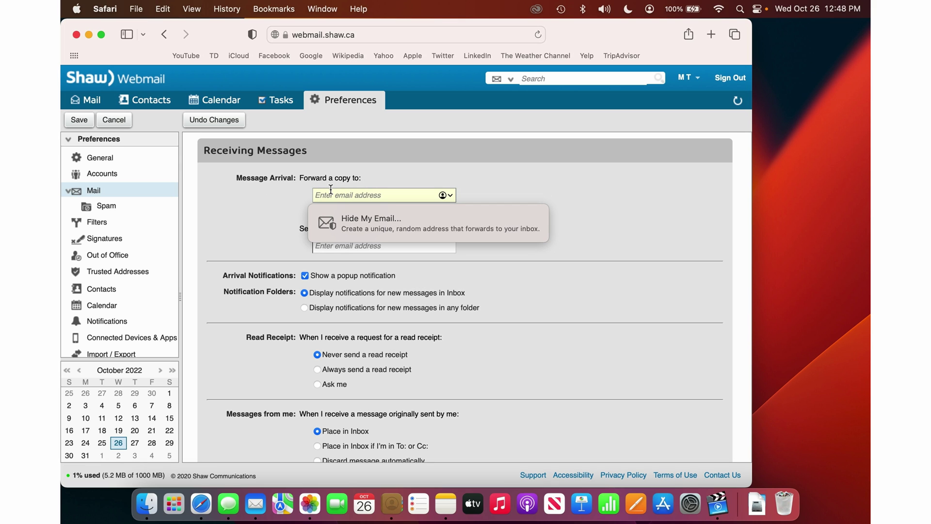
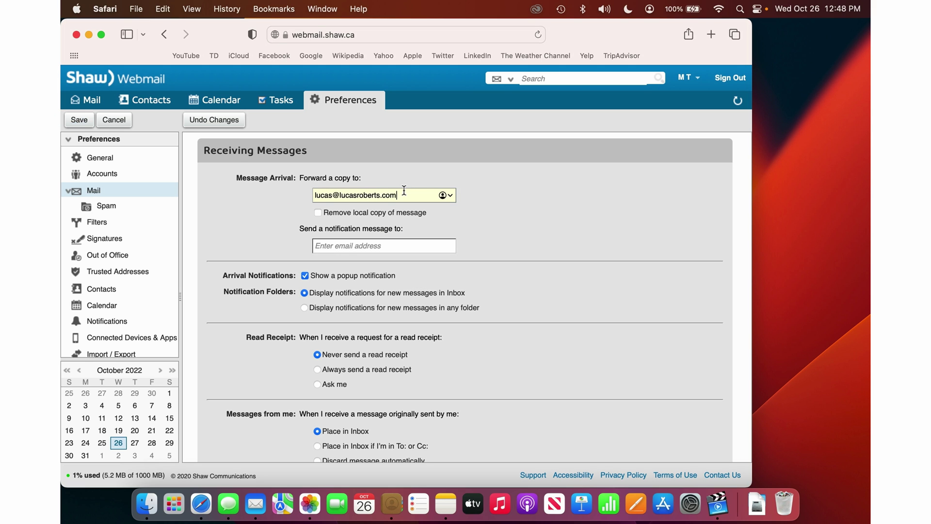
scroll(558, 226, "down", 2)
scroll(559, 226, "down", 5)
scroll(558, 225, "down", 5)
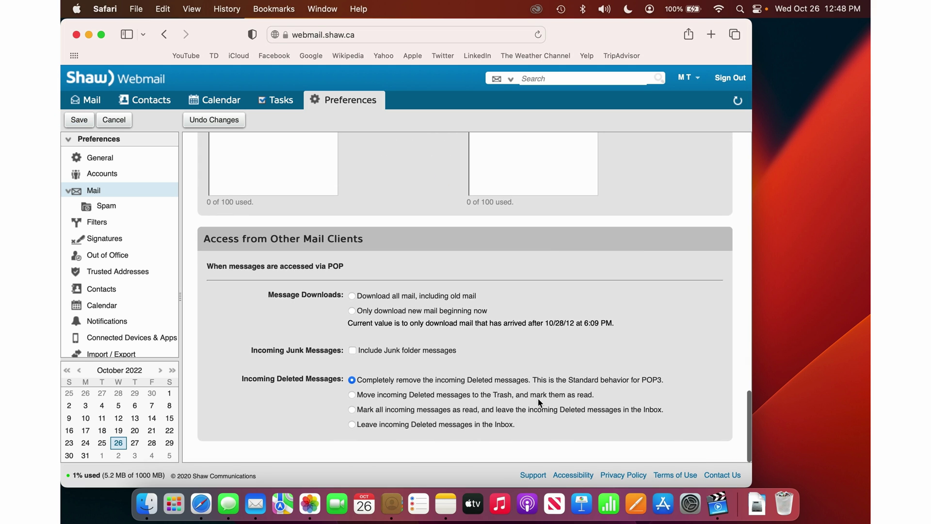
scroll(547, 243, "up", 15)
scroll(538, 400, "up", 3)
scroll(538, 399, "down", 3)
scroll(539, 400, "down", 2)
scroll(539, 399, "down", 1)
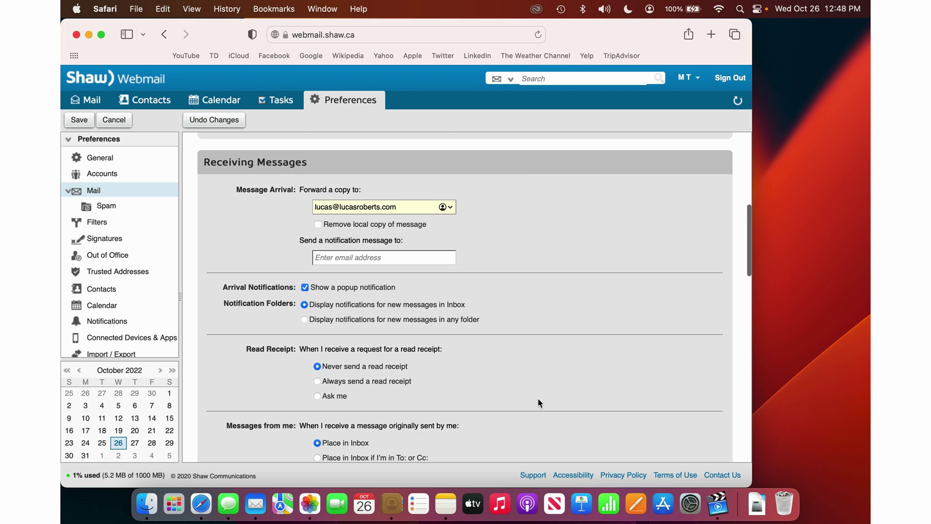
left_click(318, 225)
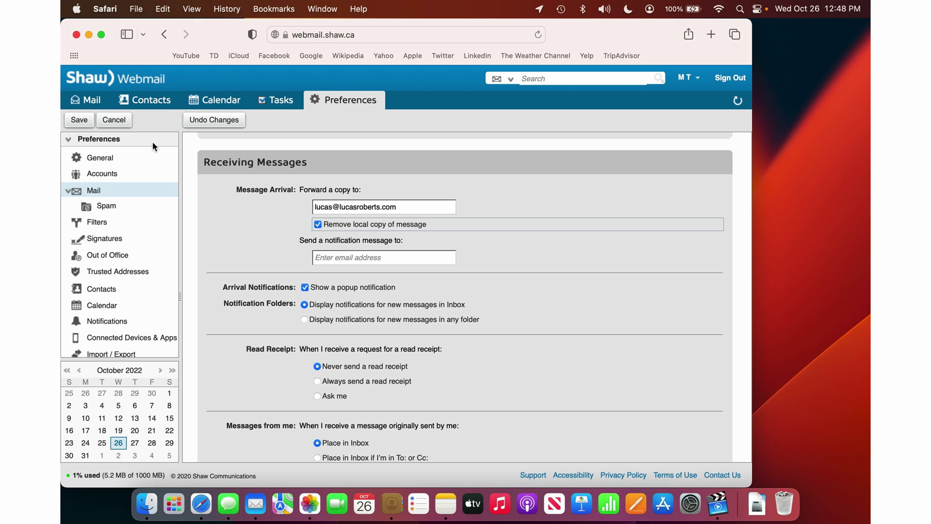
left_click(321, 227)
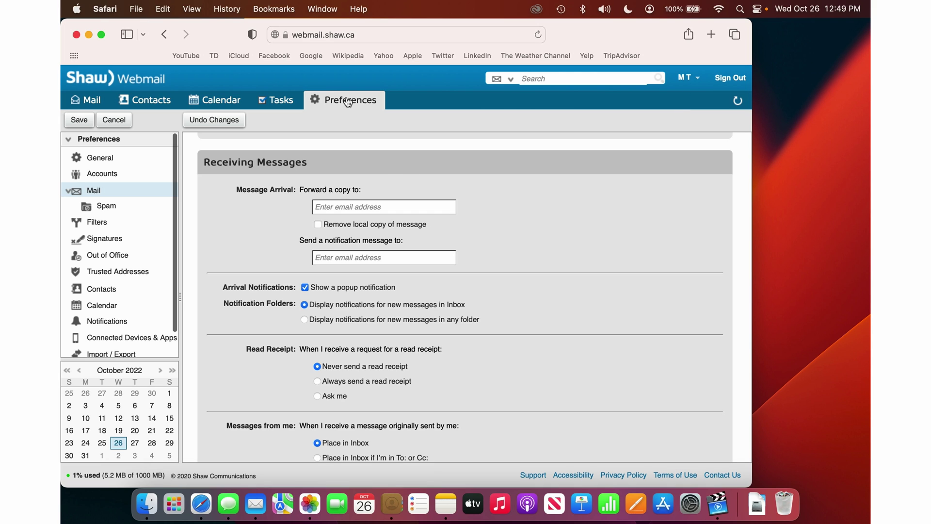
- Enable an out-of-office auto-reply announcing the new address, limited to a date period
left_click(108, 256)
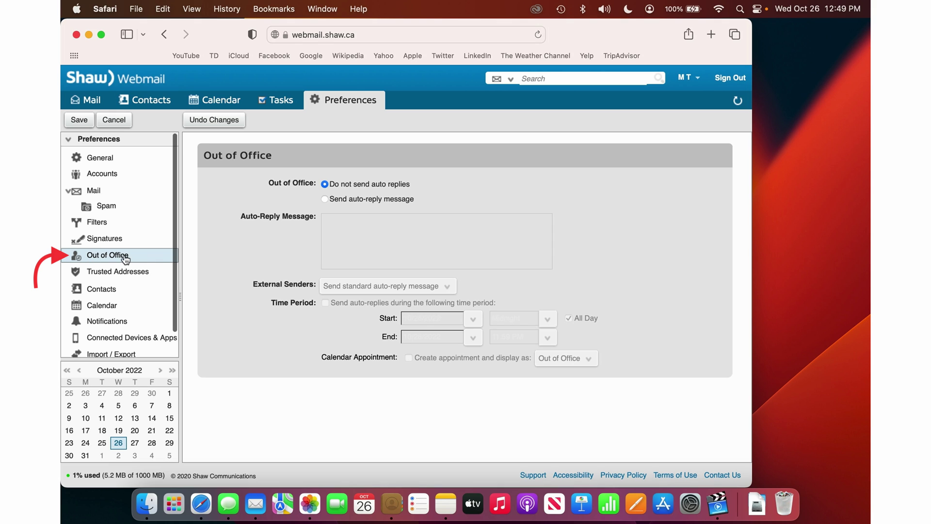
left_click(325, 199)
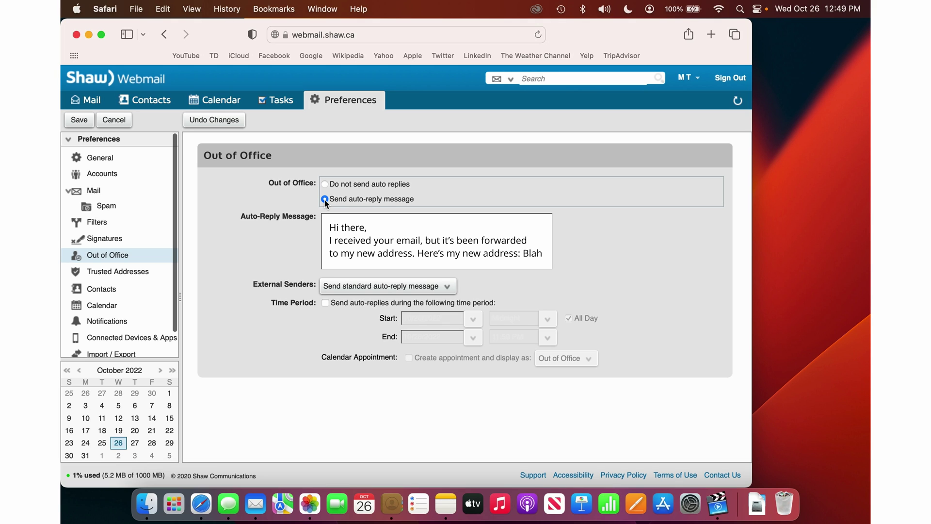
left_click(325, 303)
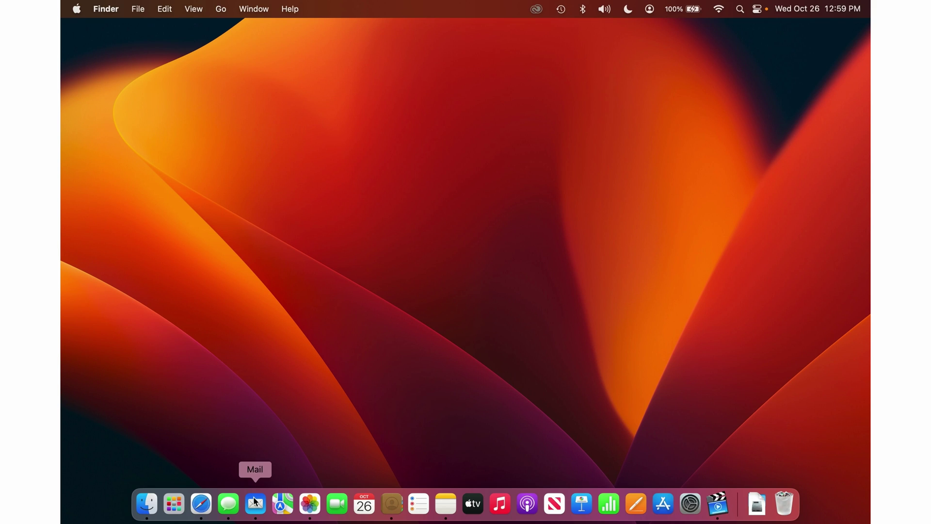
- Create the On My Mac mailboxes 'Hotmail Inbox' and 'Hotmail Sent' in Mail
left_click(252, 515)
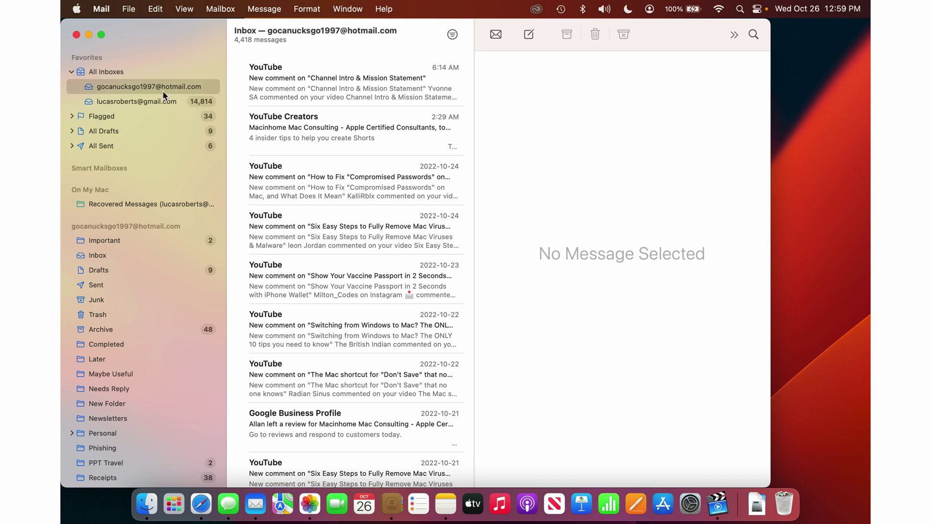
left_click(225, 6)
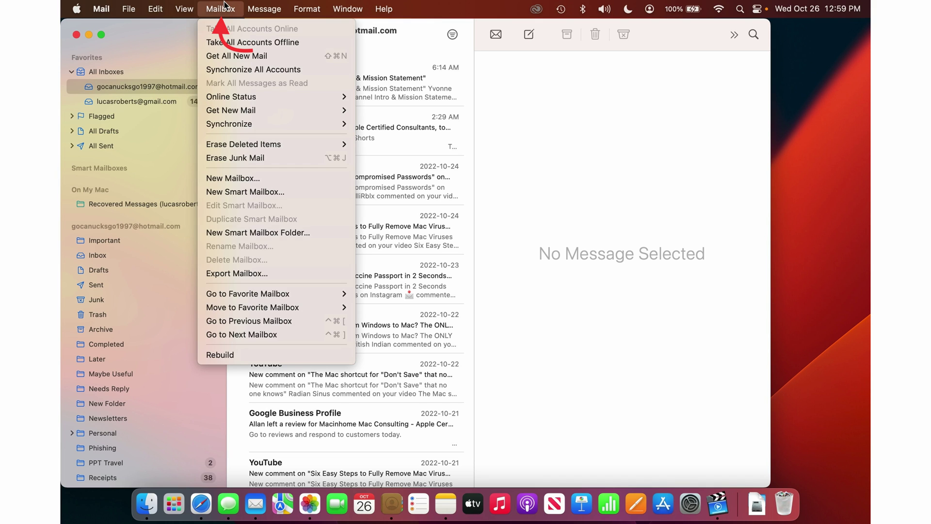
left_click(233, 183)
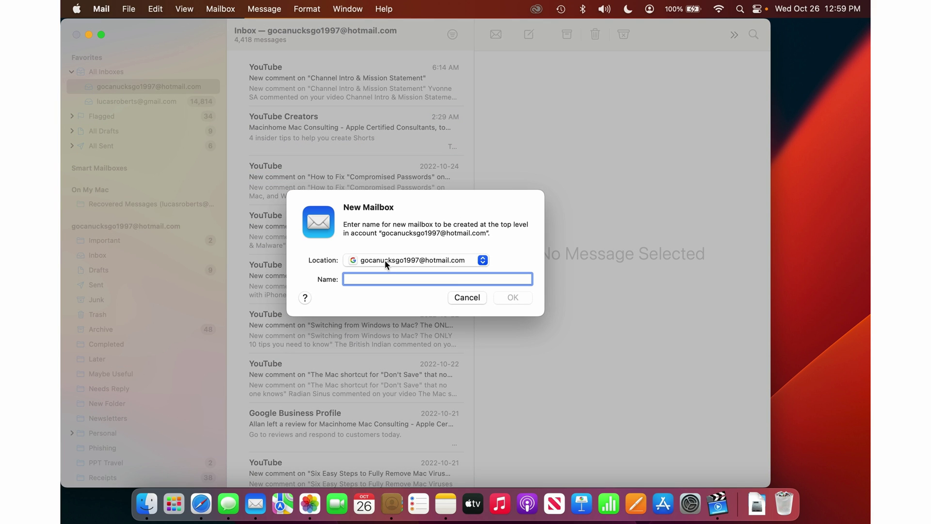
left_click(384, 261)
scroll(384, 262, "down", 5)
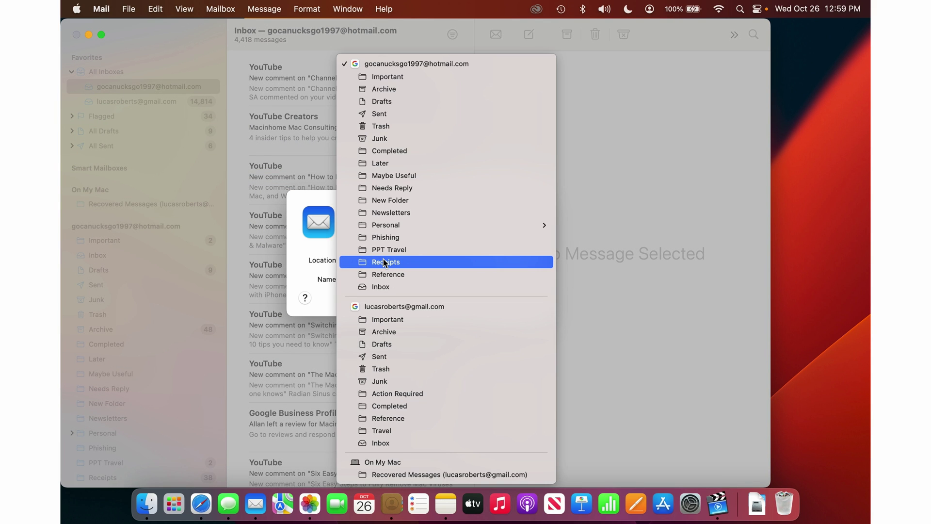
left_click(427, 464)
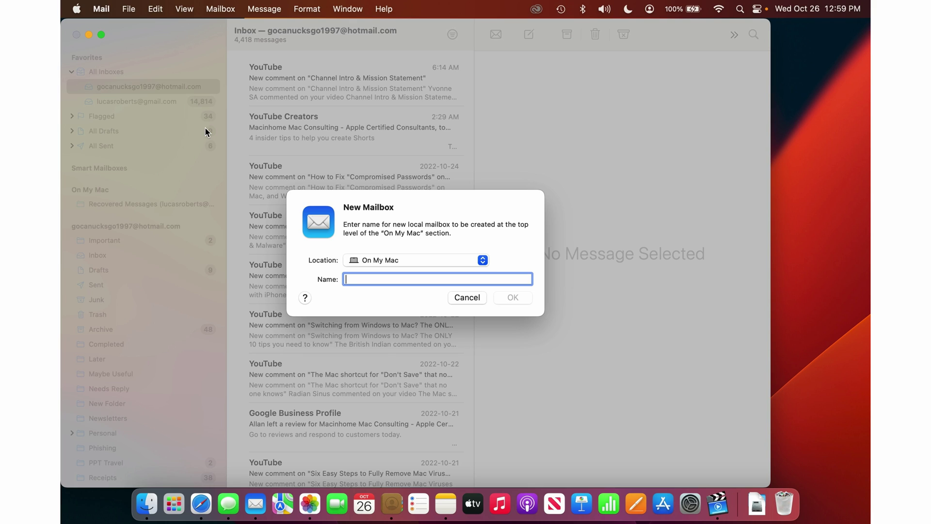
type("S")
type("box")
double_click(355, 279)
type("Hotmail")
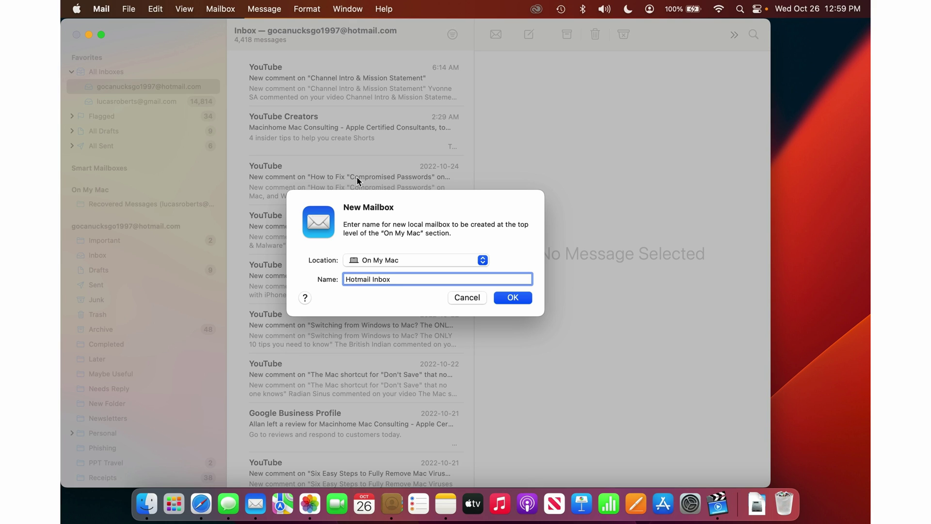
left_click(521, 298)
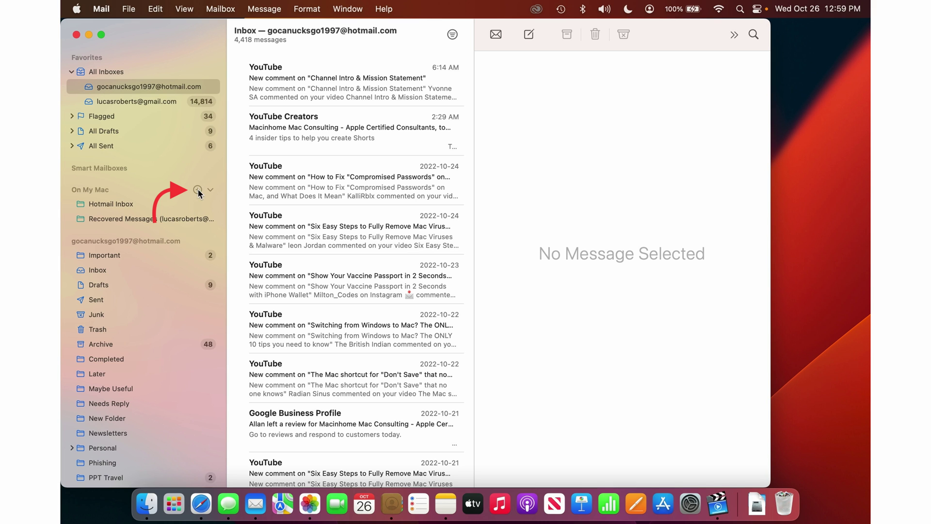
left_click(198, 190)
type("H")
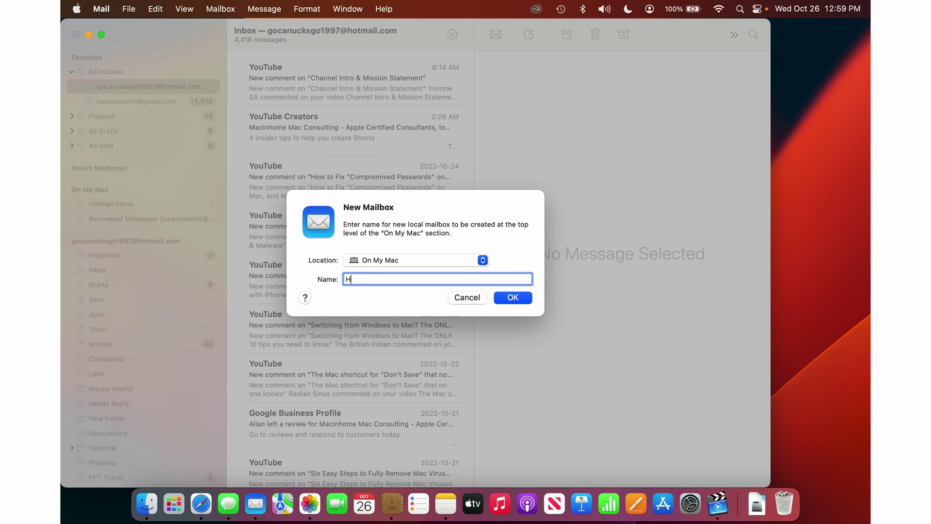
type("otmail Sent")
left_click(510, 298)
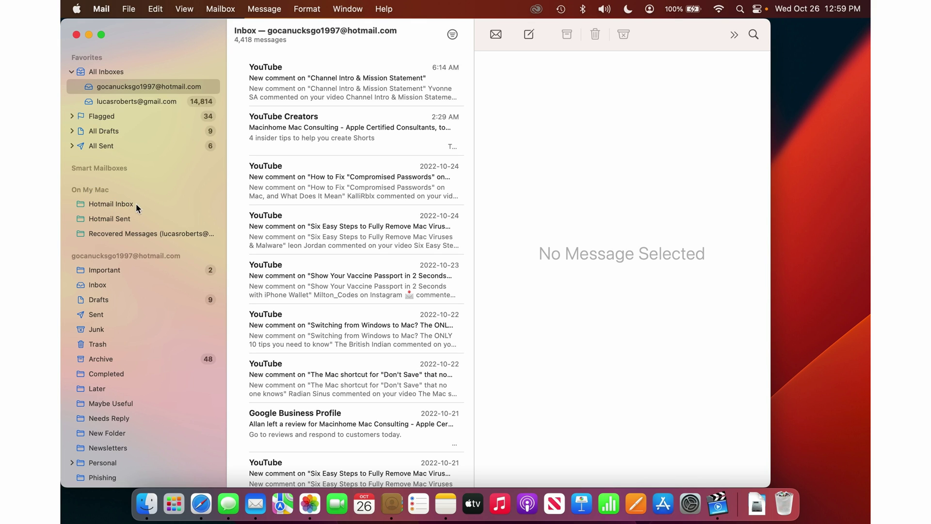
- Select all Hotmail inbox messages and copy them to On My Mac > Hotmail Inbox
left_click(155, 8)
left_click(174, 119)
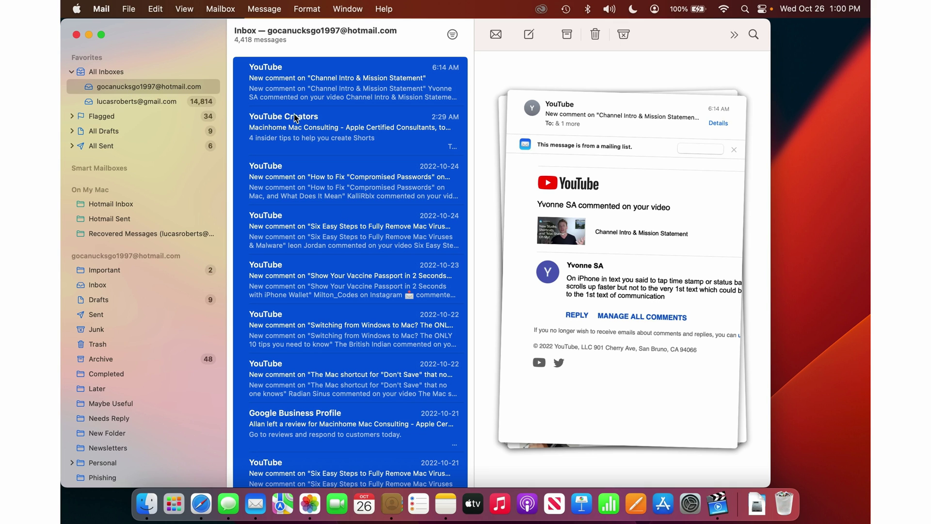
left_click(264, 8)
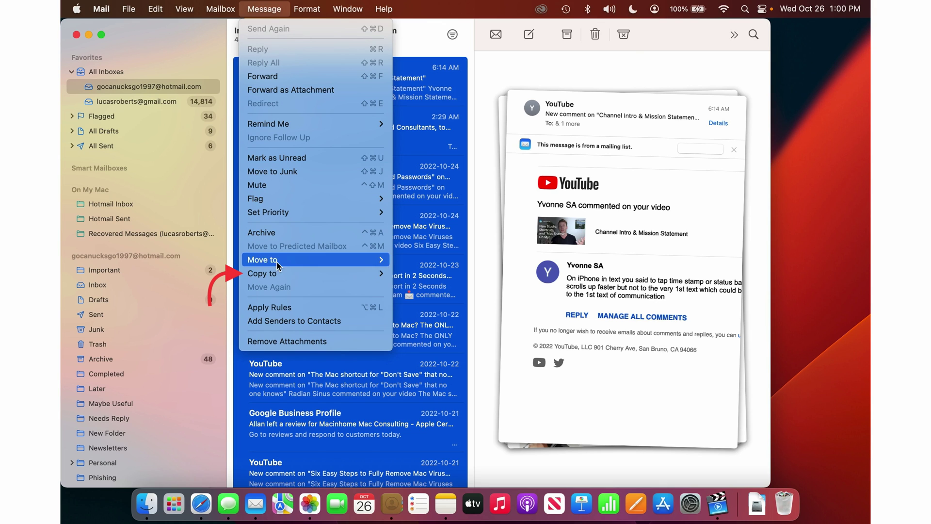
mouse_move(264, 273)
scroll(510, 271, "down", 5)
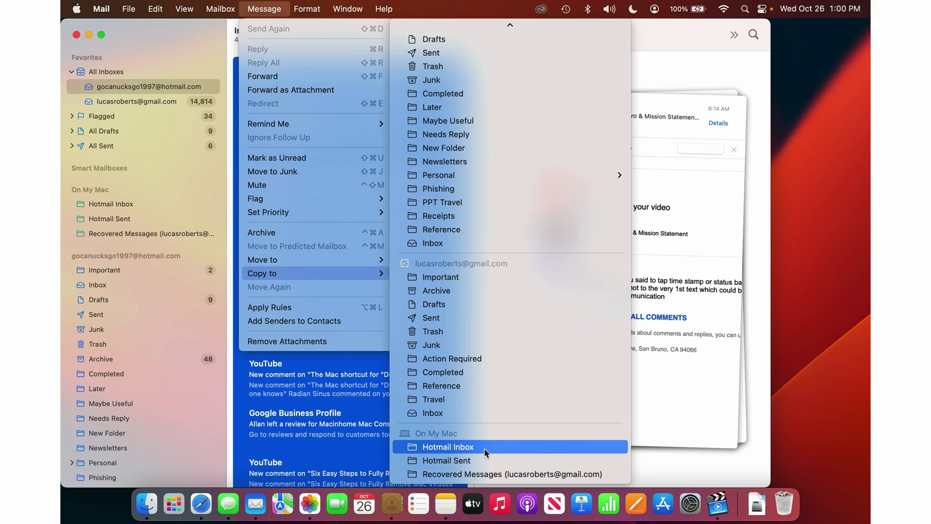
scroll(513, 303, "down", 3)
scroll(487, 363, "down", 3)
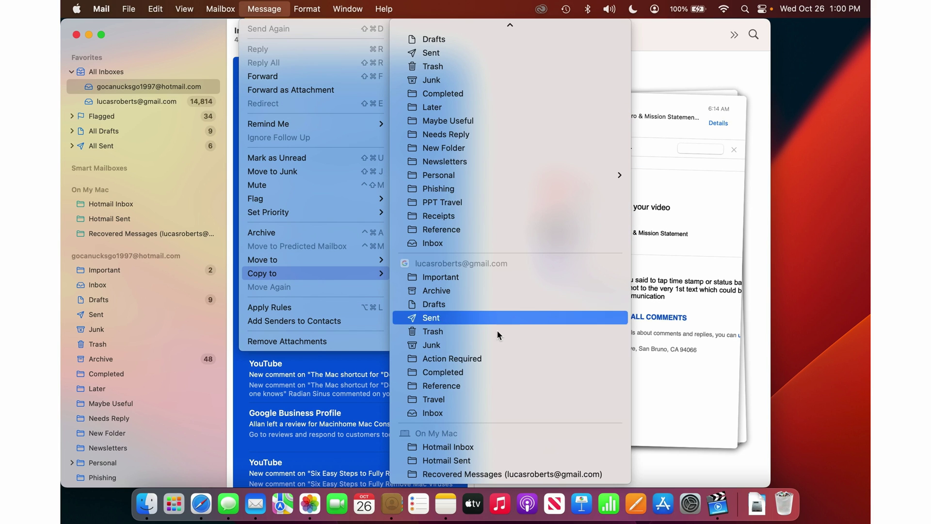
left_click(487, 448)
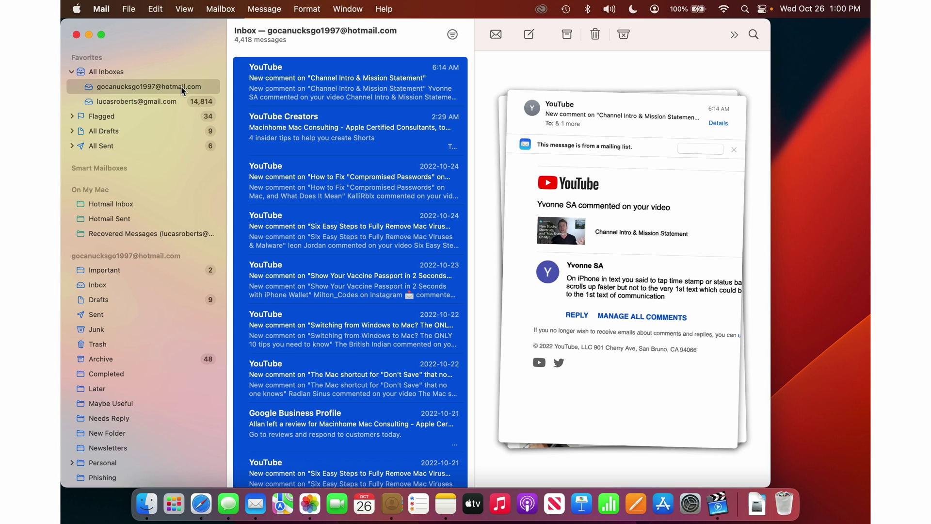
- Expand All Sent and show the Hotmail account's sent messages
left_click(72, 146)
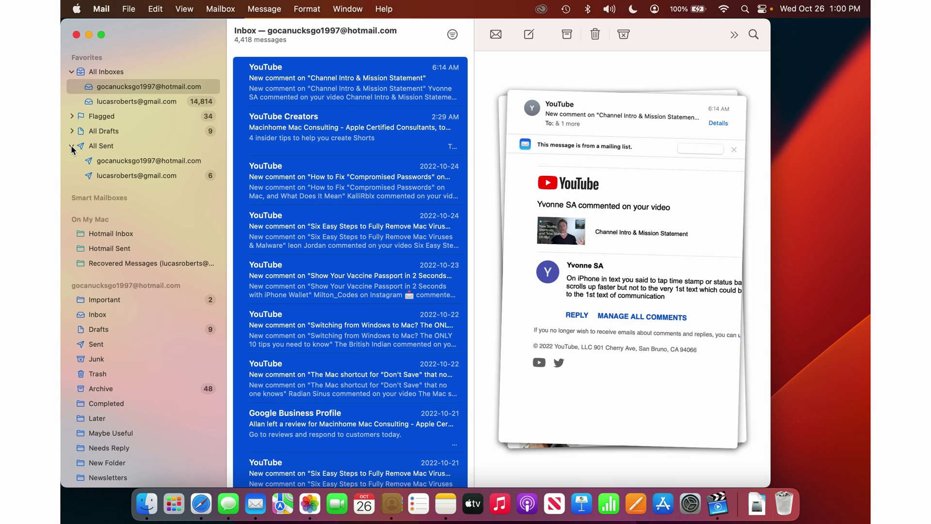
left_click(128, 160)
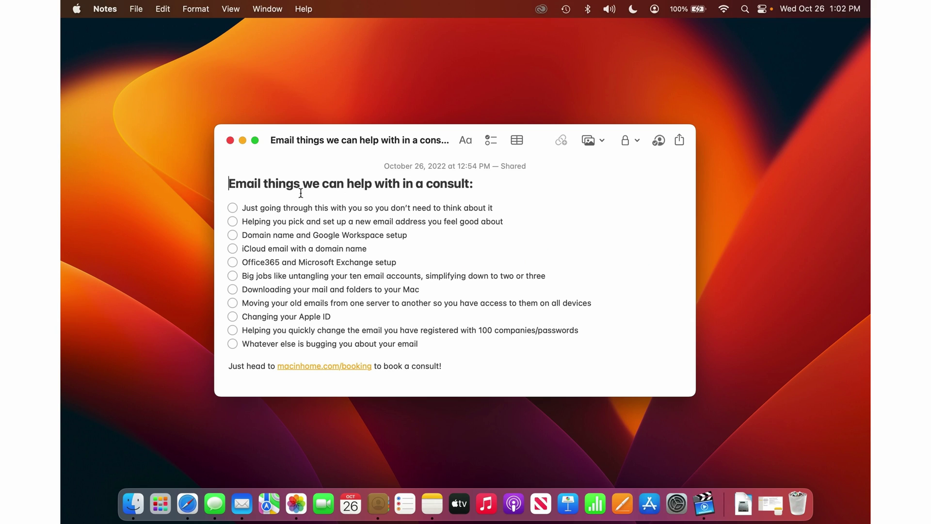
- Tick the first item, iCloud email with a domain name, Office365 setup, and untangling accounts
left_click(488, 184)
left_click(232, 208)
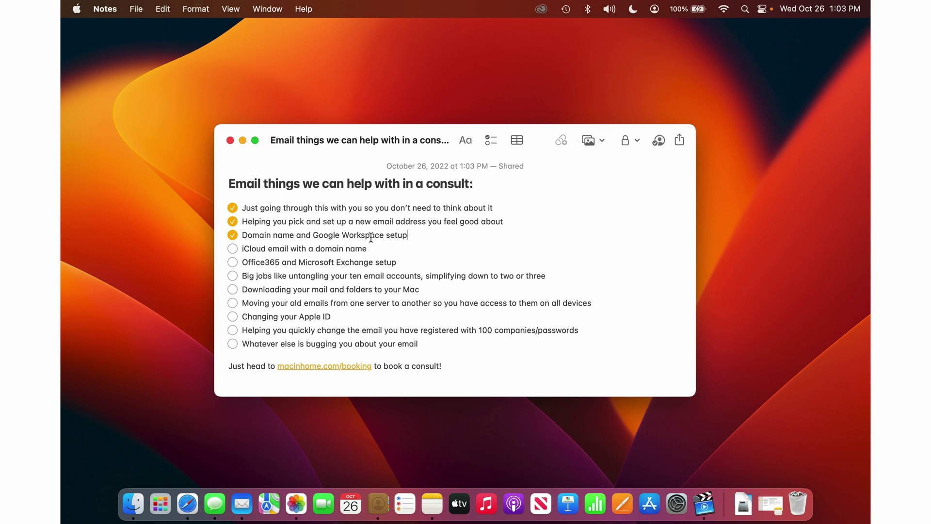
left_click(414, 236)
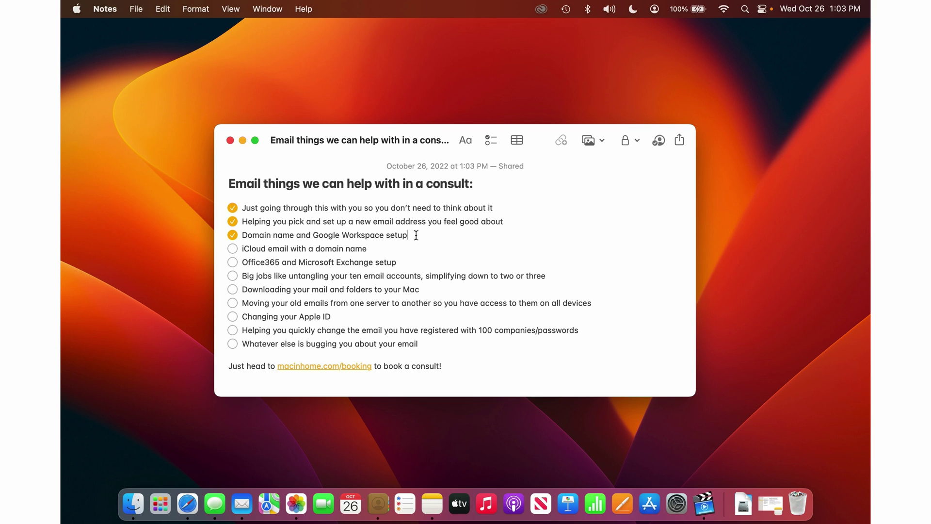
left_click(231, 248)
left_click(232, 262)
left_click(232, 276)
- Tick Downloading your mail and folders, changing registered emails, and the final checklist item
left_click(232, 290)
left_click(233, 329)
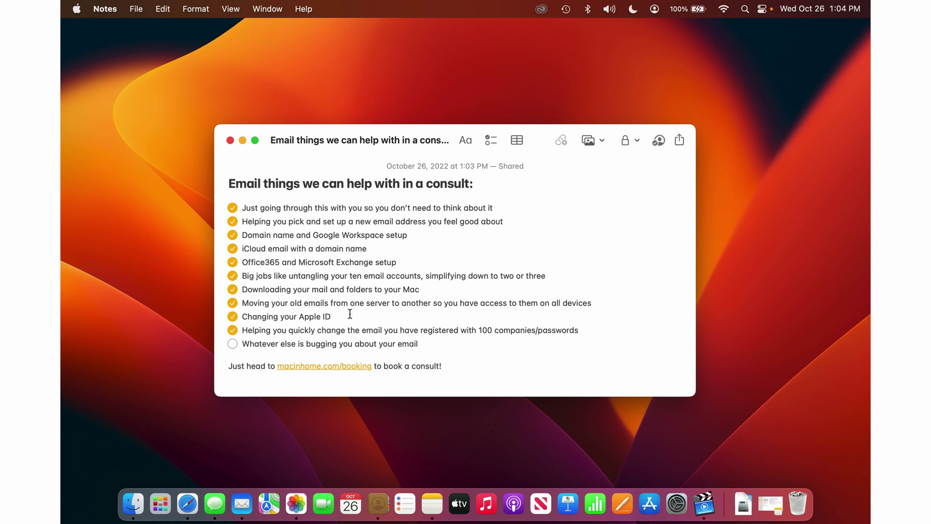
left_click(365, 315)
left_click(232, 343)
left_click(459, 367)
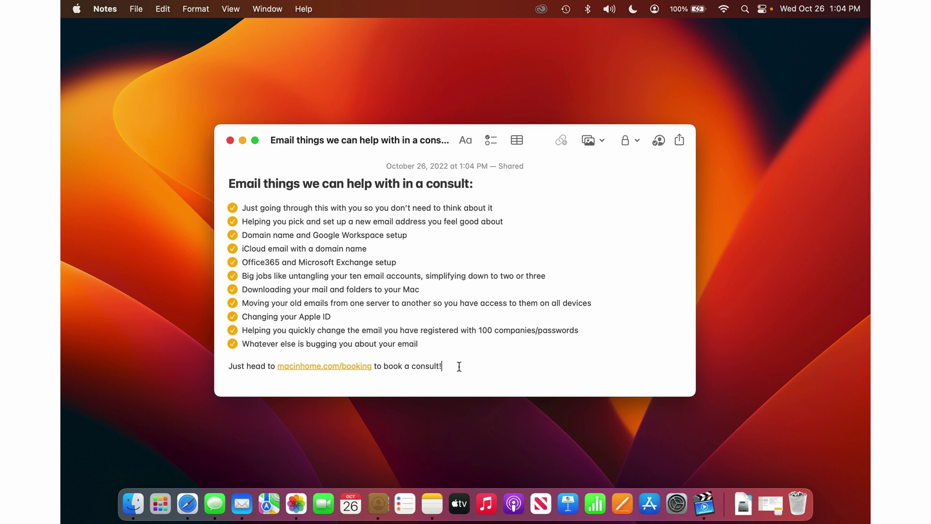